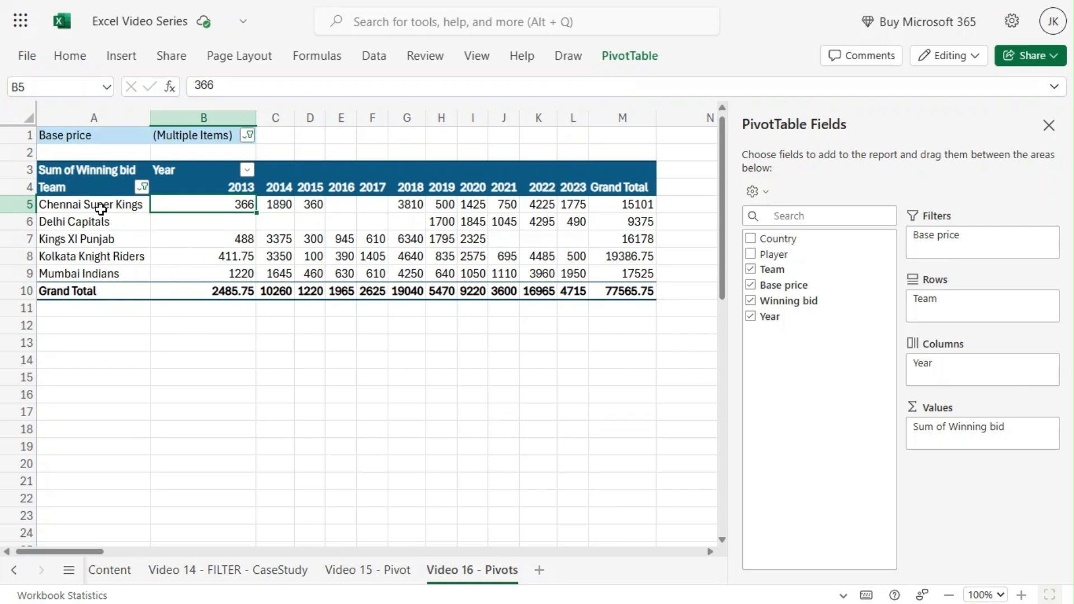
Set the Base price filter to include all values by selecting all items
click(88, 206)
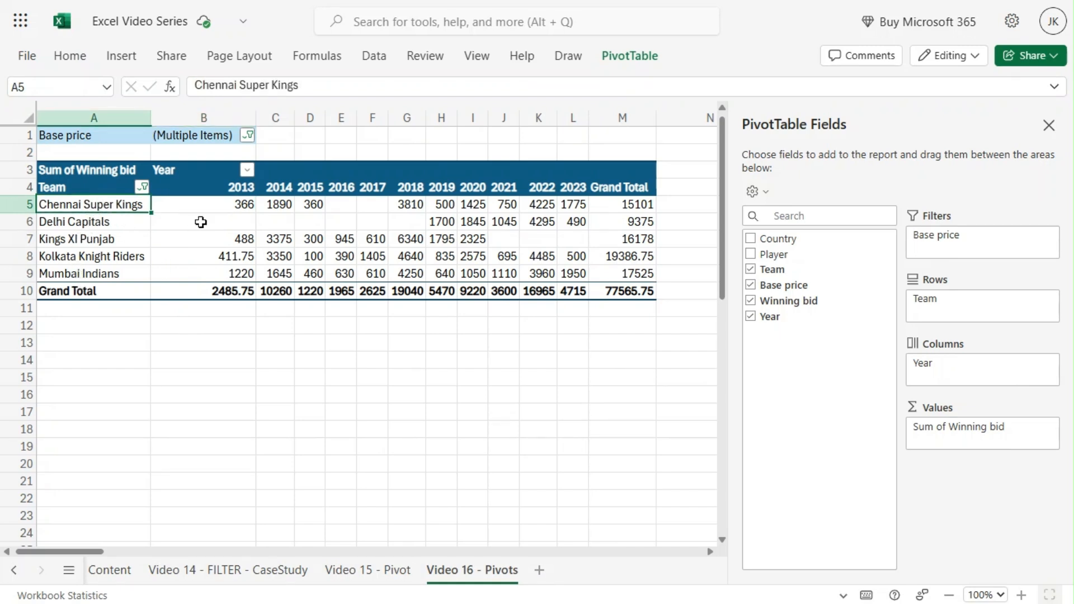
click(215, 188)
click(587, 182)
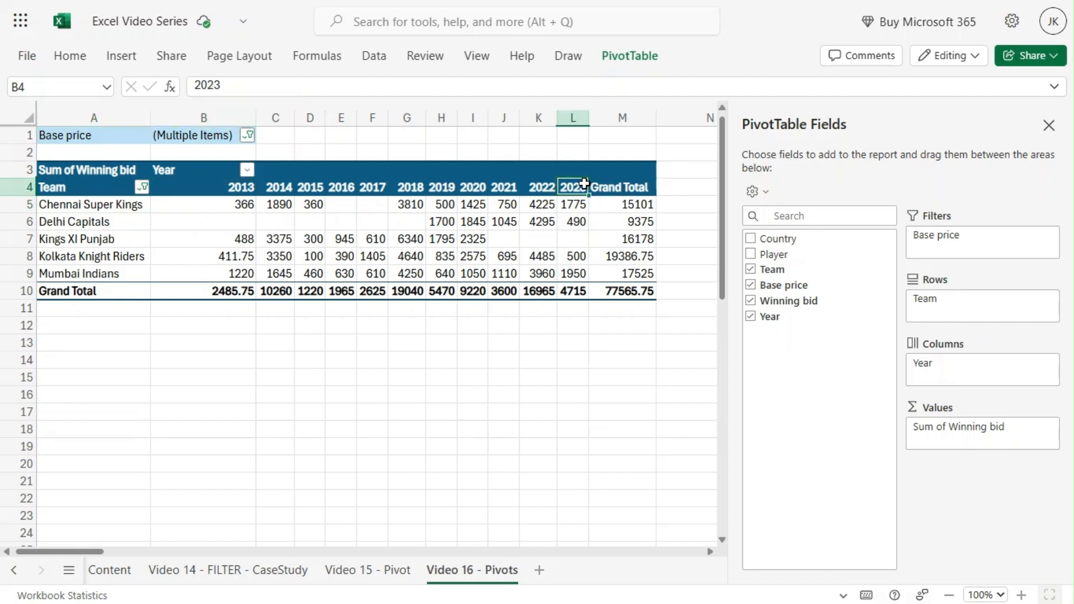
click(213, 207)
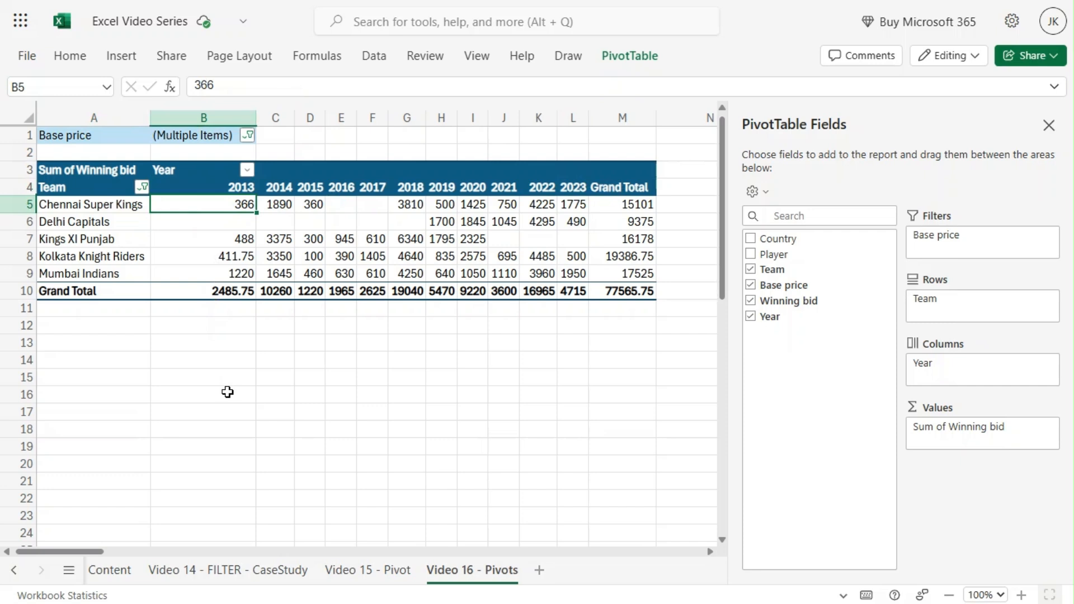
click(248, 136)
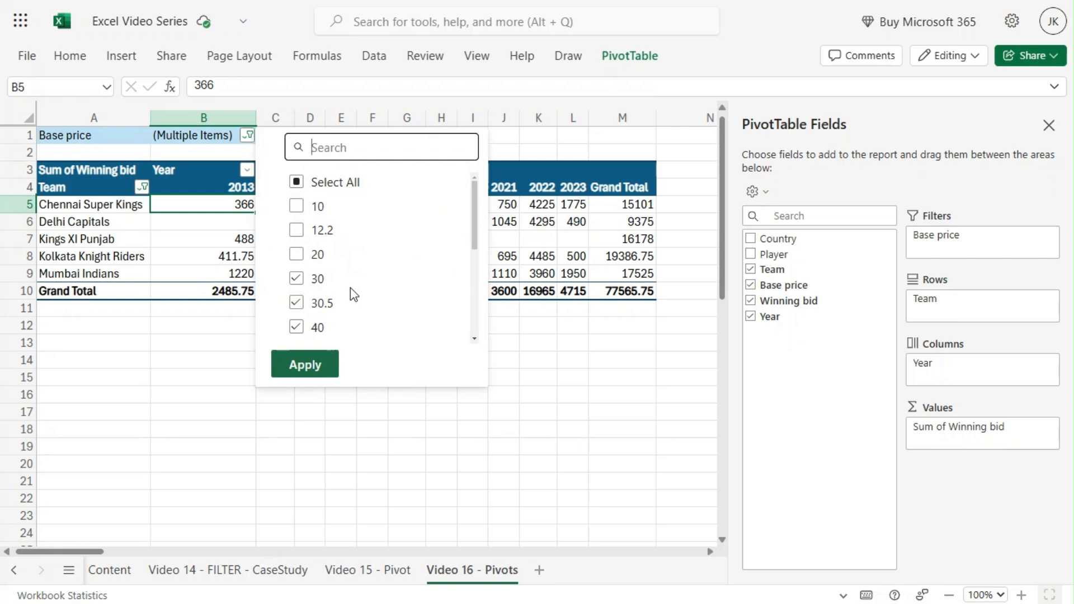
scroll(351, 289, down, 3)
scroll(351, 290, up, 3)
click(296, 183)
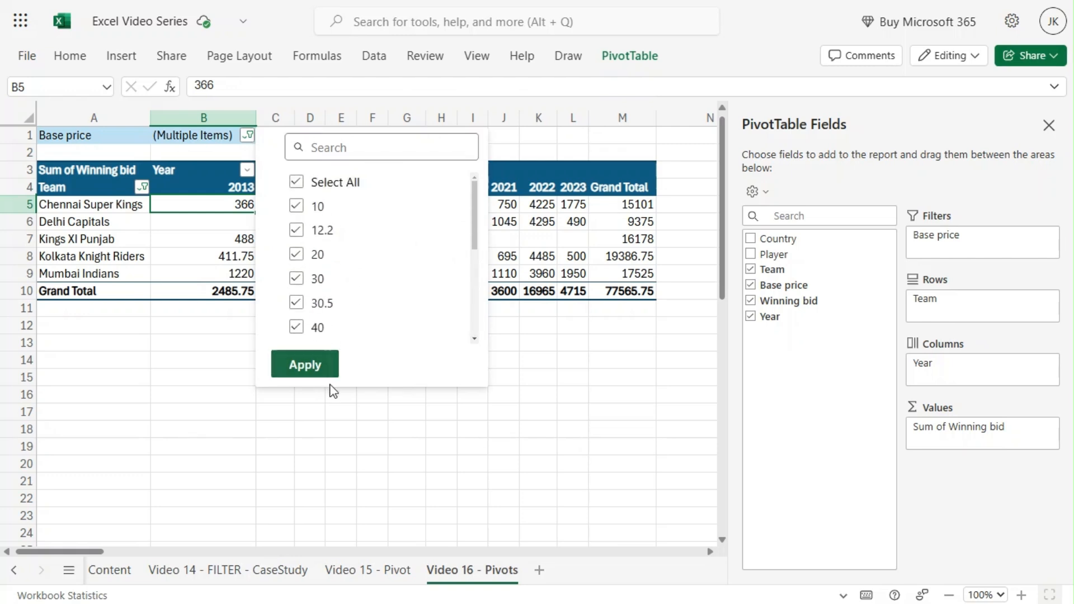
click(326, 366)
click(290, 414)
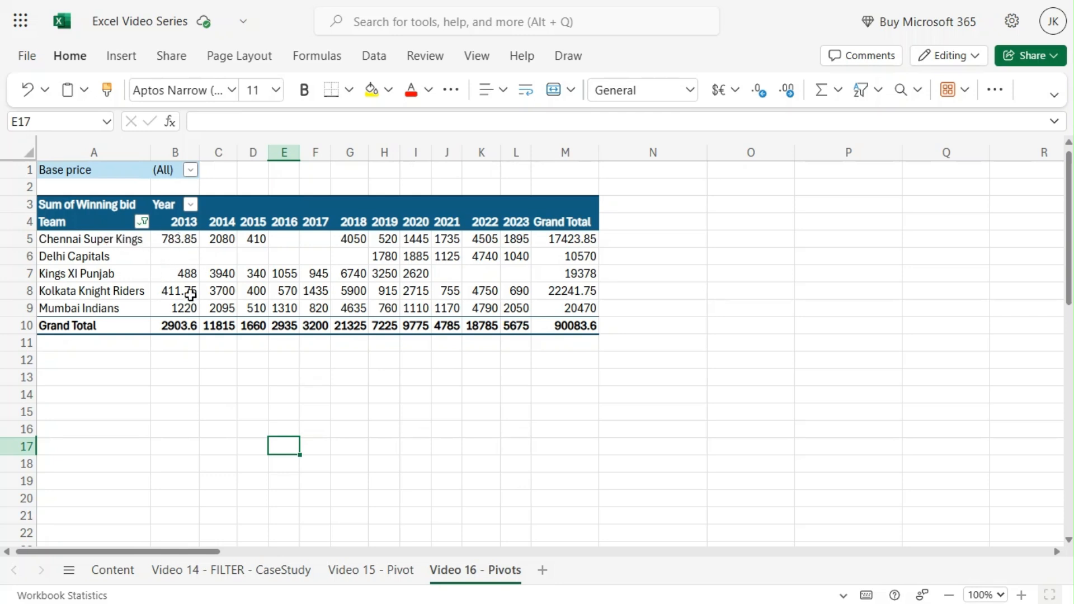
Add Player to the pivot values to show a count of players per team and year
click(98, 256)
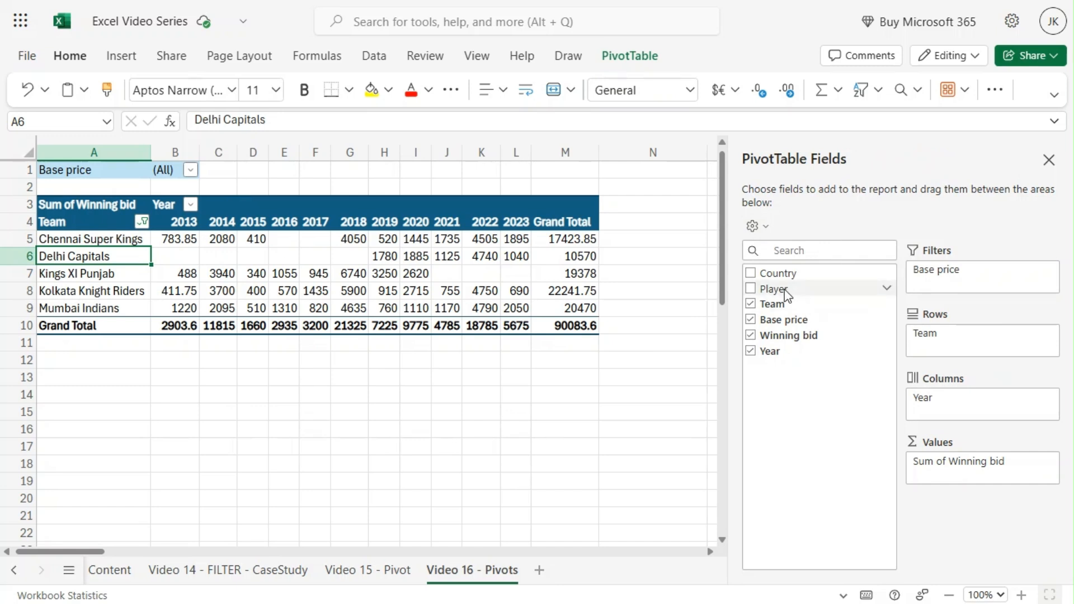
drag(787, 295, 952, 479)
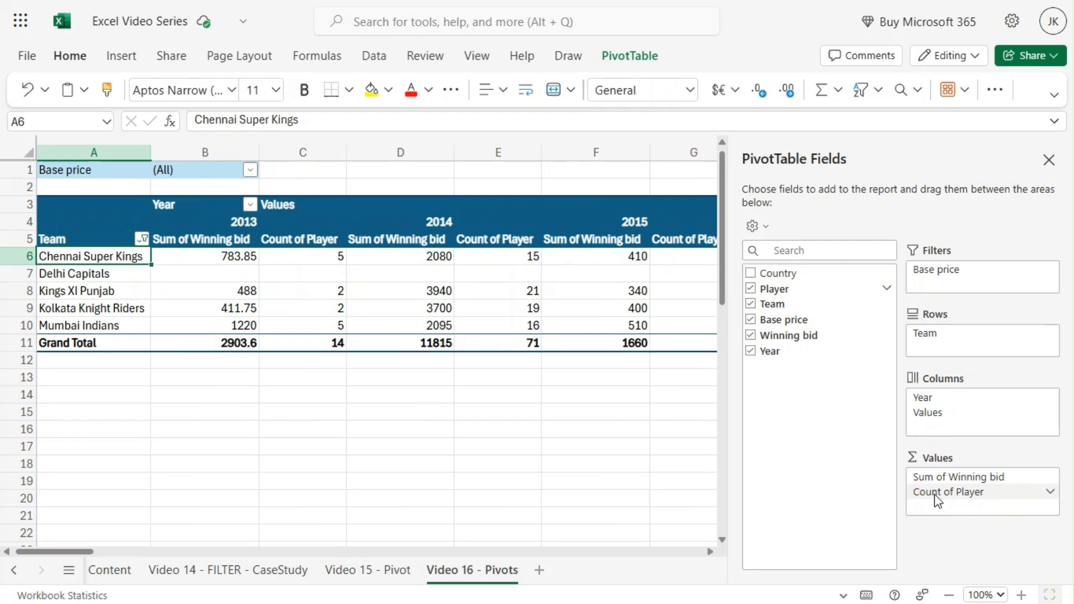
click(186, 240)
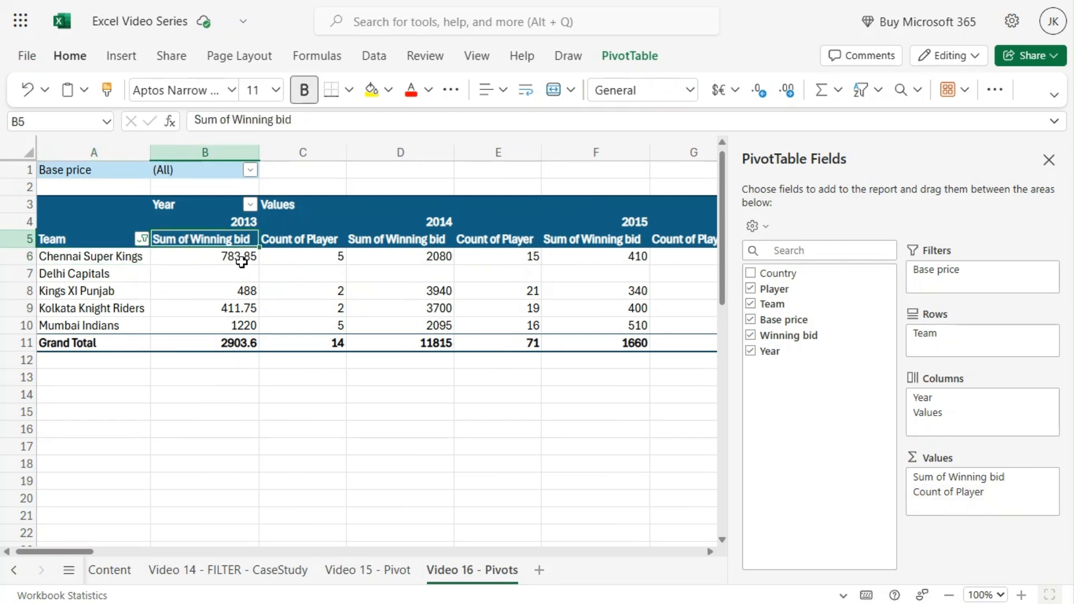
click(302, 256)
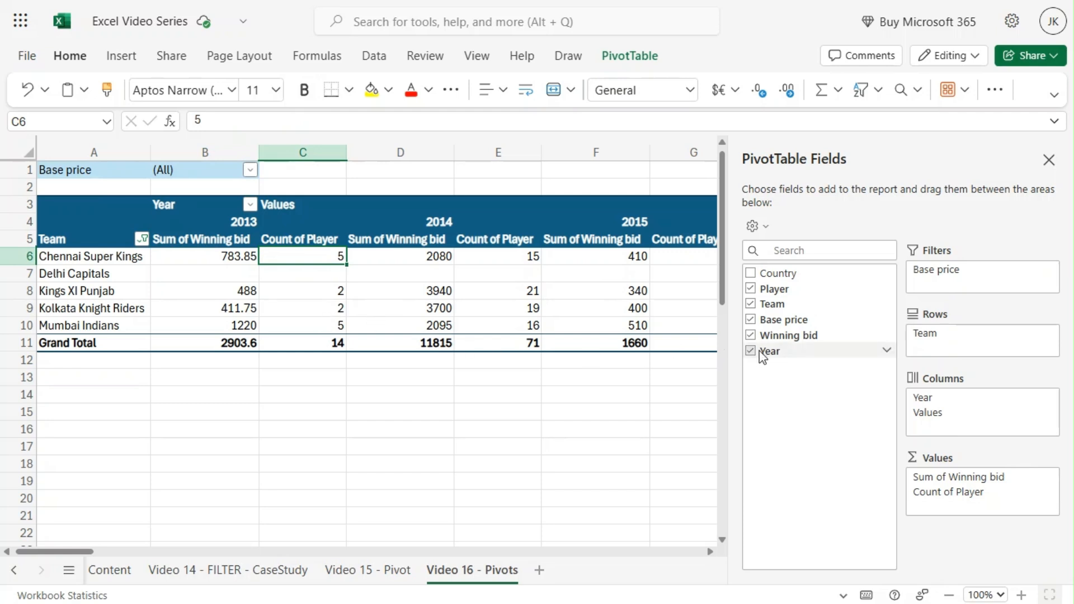
Add Winning bid to the values a second time and summarize it by Average
drag(780, 335, 942, 506)
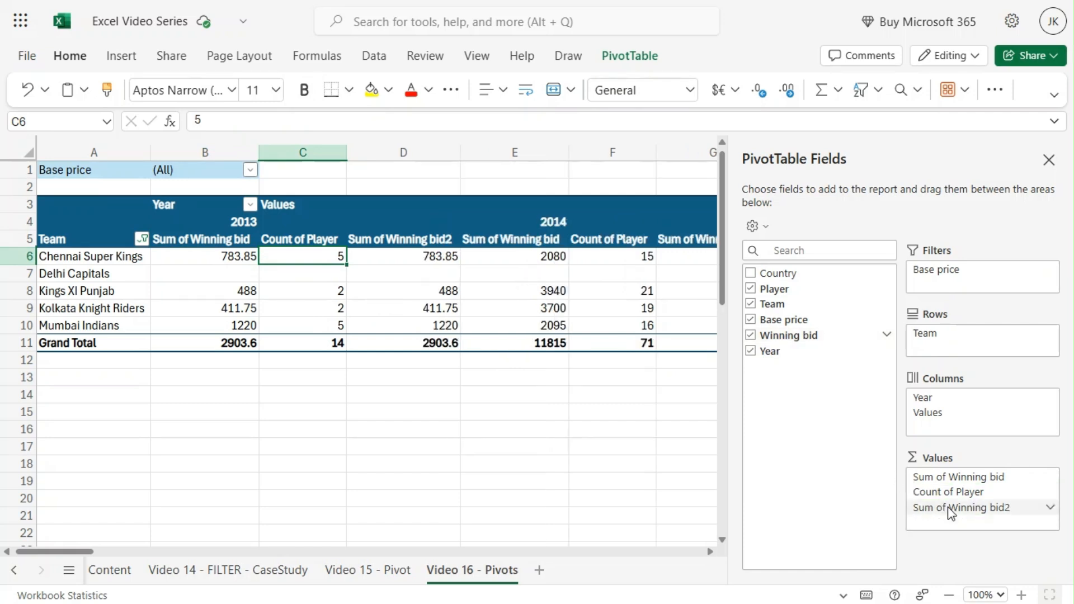
click(1049, 511)
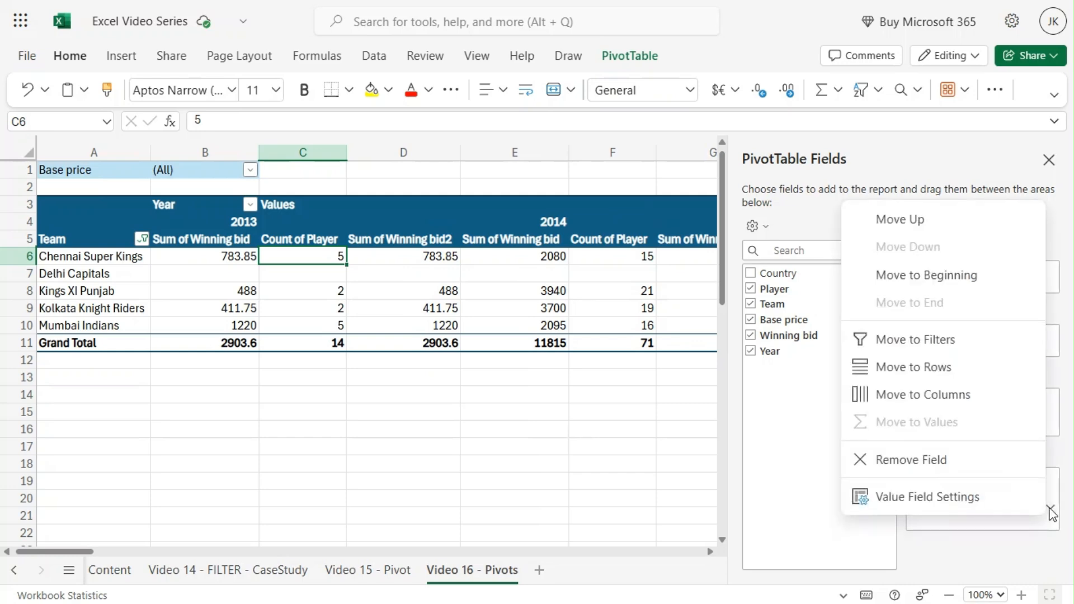
click(986, 509)
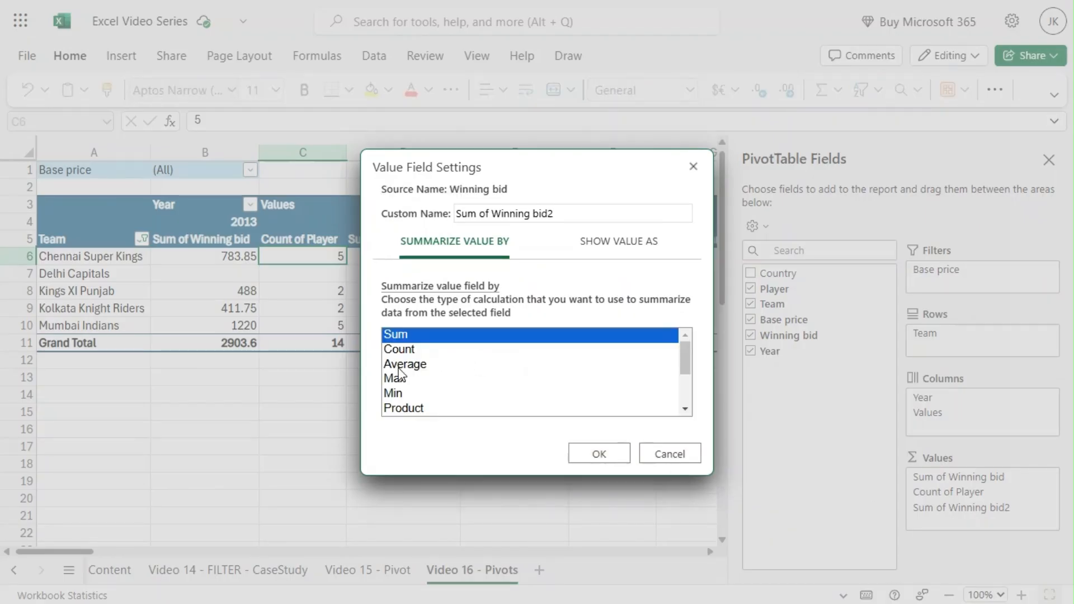
click(399, 364)
click(596, 459)
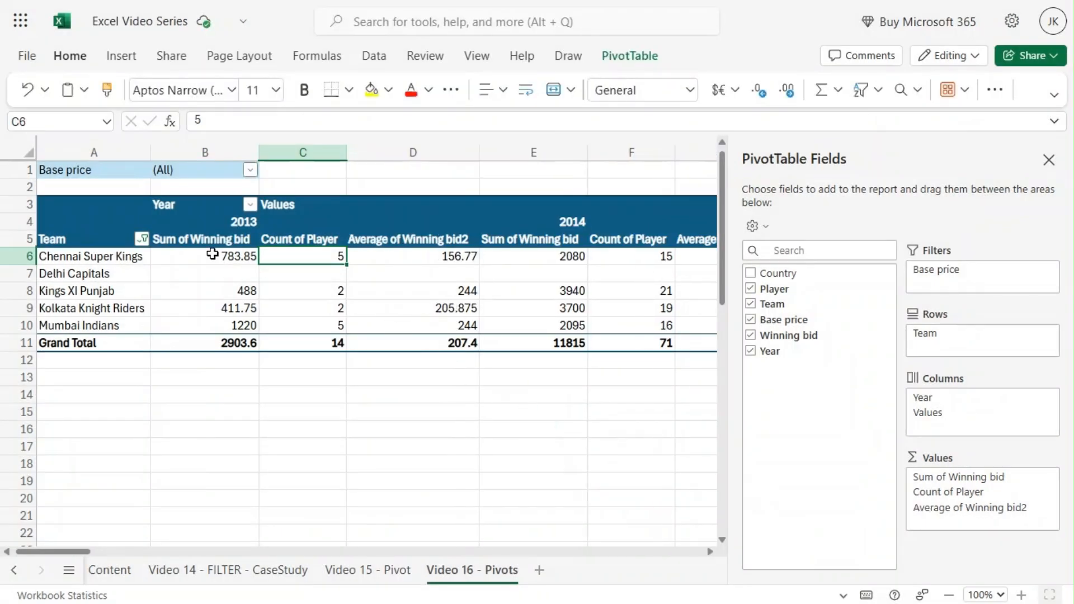
click(212, 254)
click(280, 258)
click(202, 260)
click(295, 257)
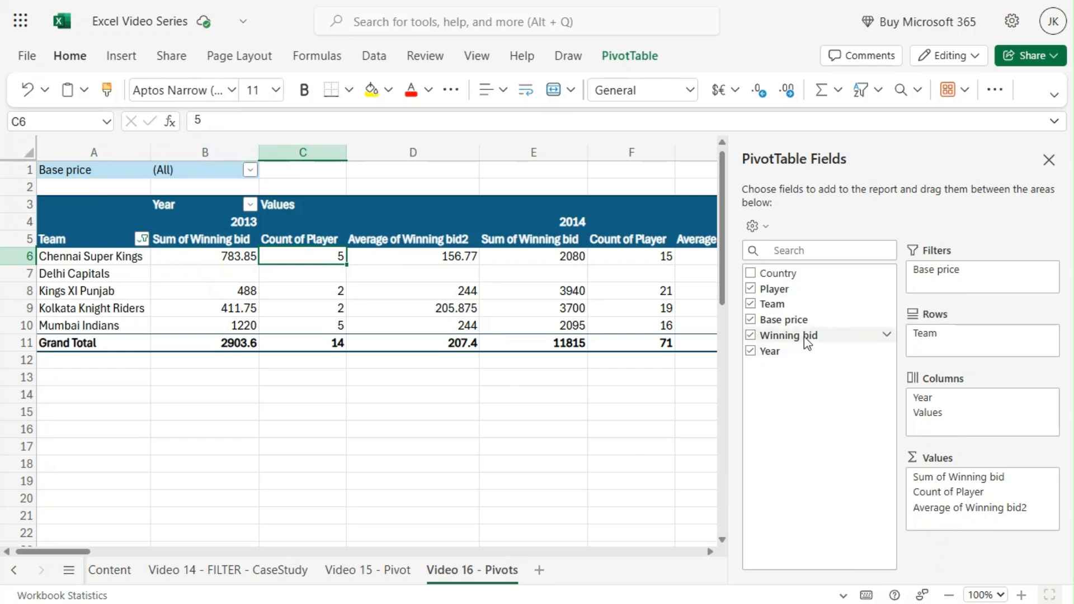
Add Winning bid to the values a third time and summarize it by Max
drag(809, 349, 975, 521)
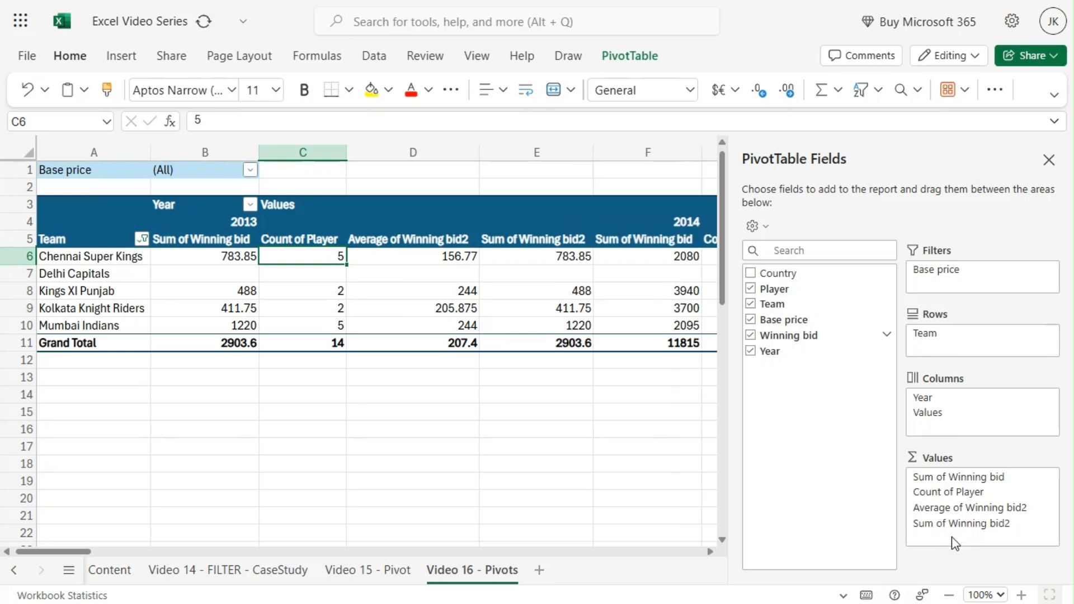
click(1049, 523)
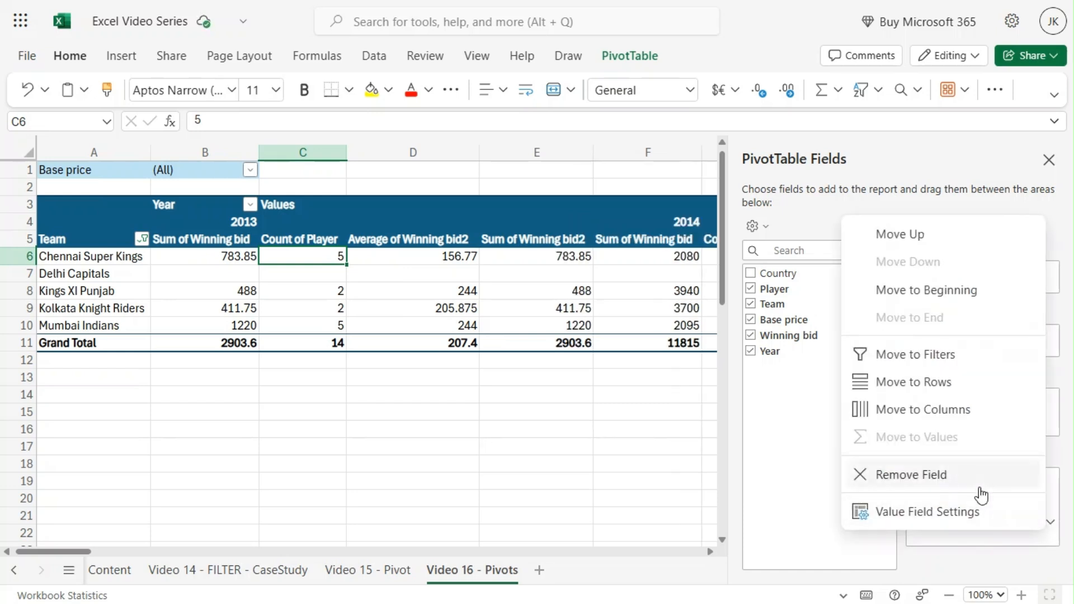
click(957, 512)
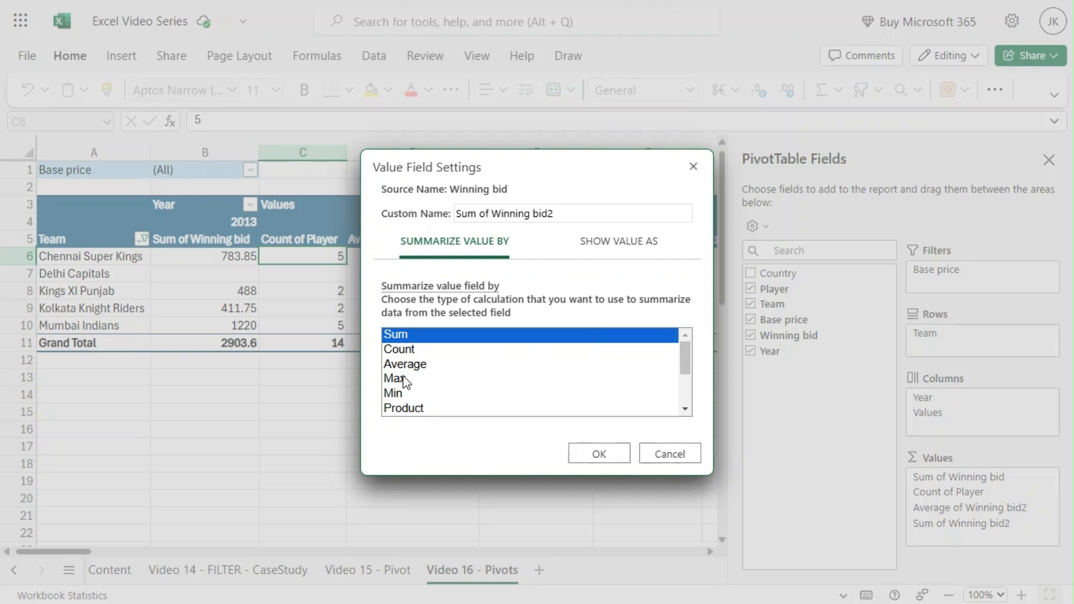
click(398, 379)
click(595, 454)
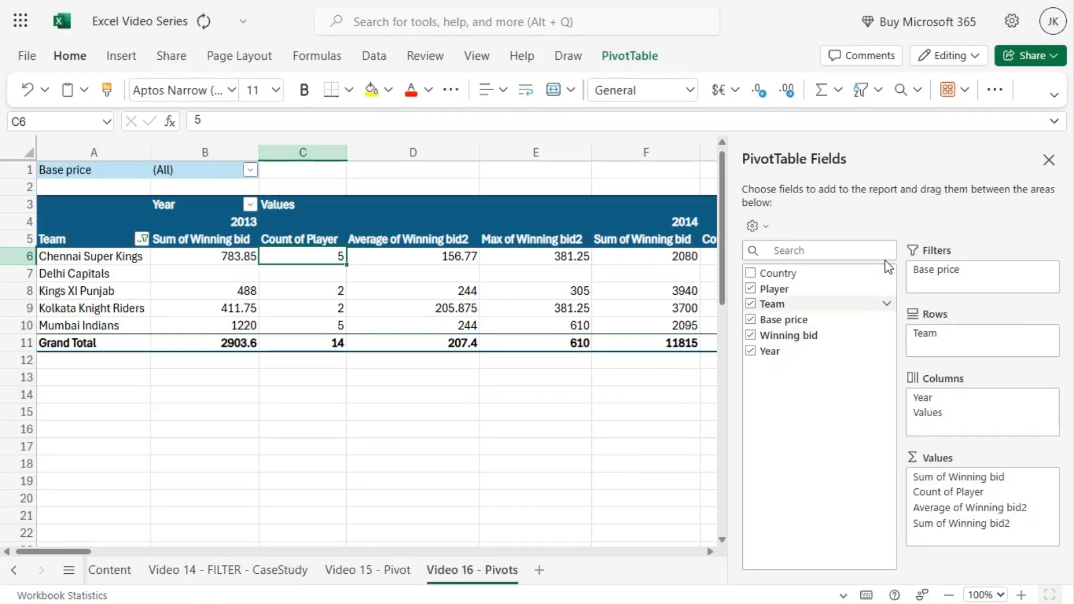
Close the field list and review the sum, count, average and max columns across the years
click(1047, 161)
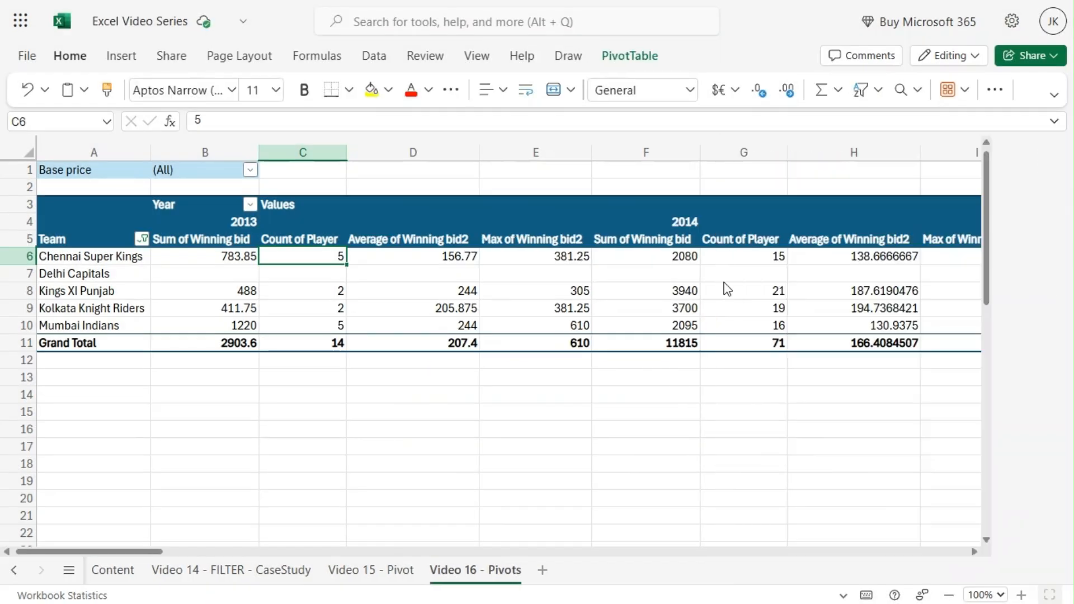
click(229, 222)
click(662, 218)
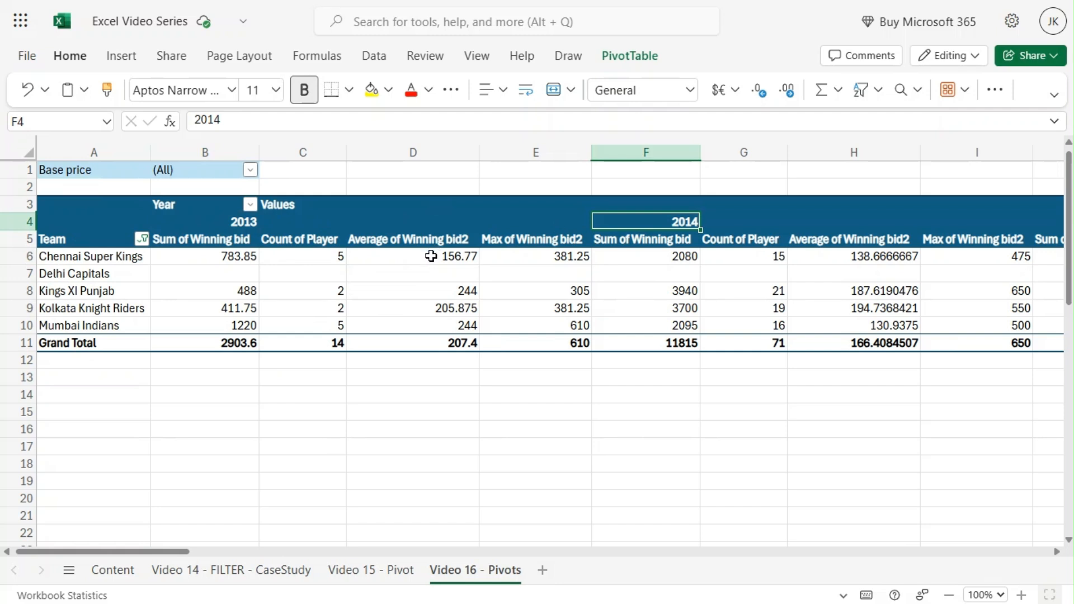
click(431, 256)
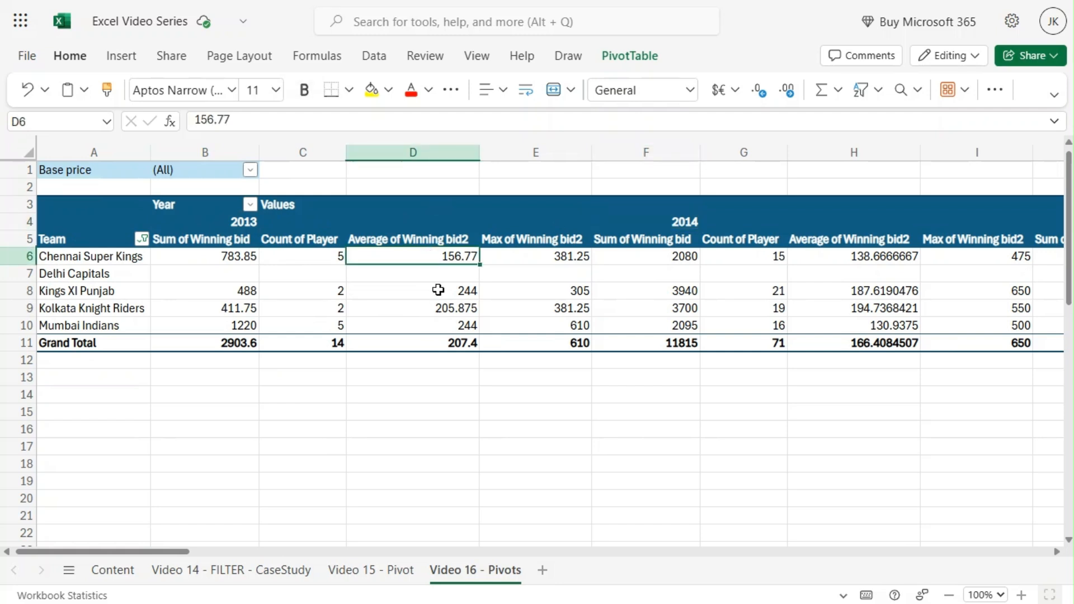
click(537, 257)
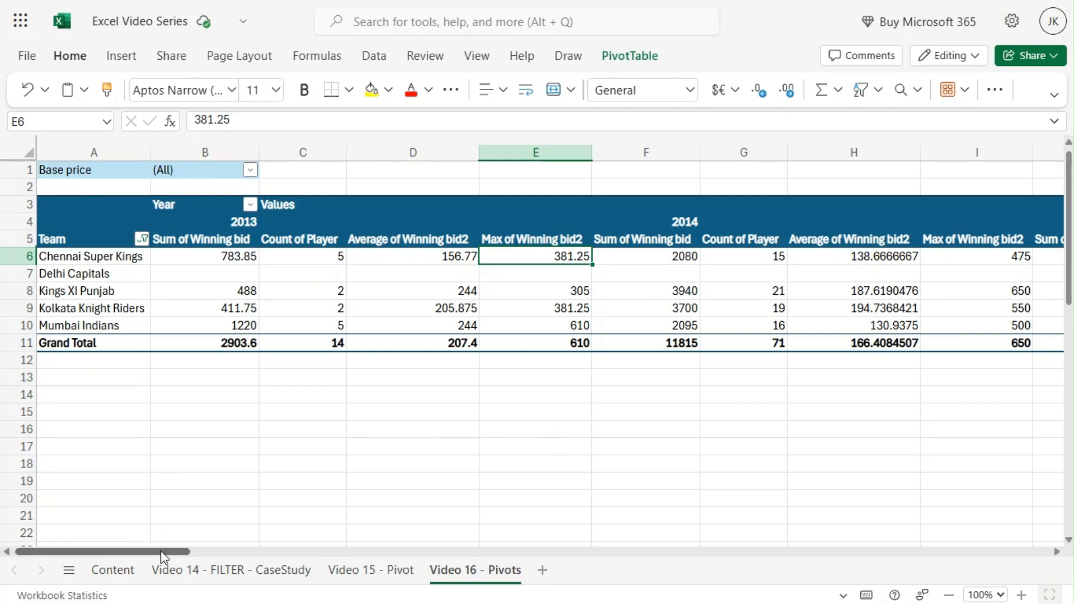
drag(159, 550, 246, 555)
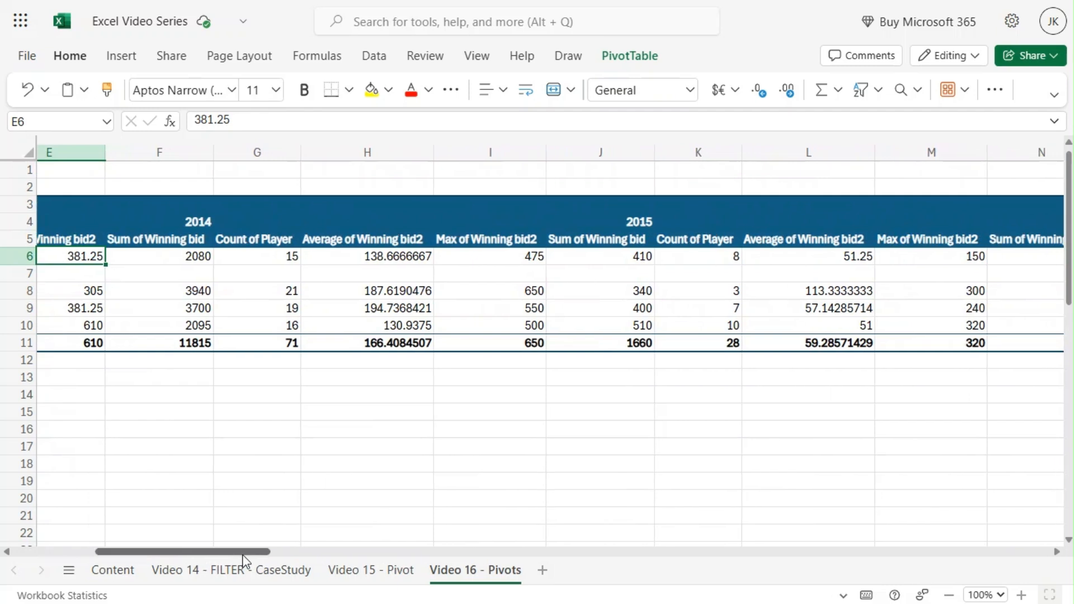
click(384, 251)
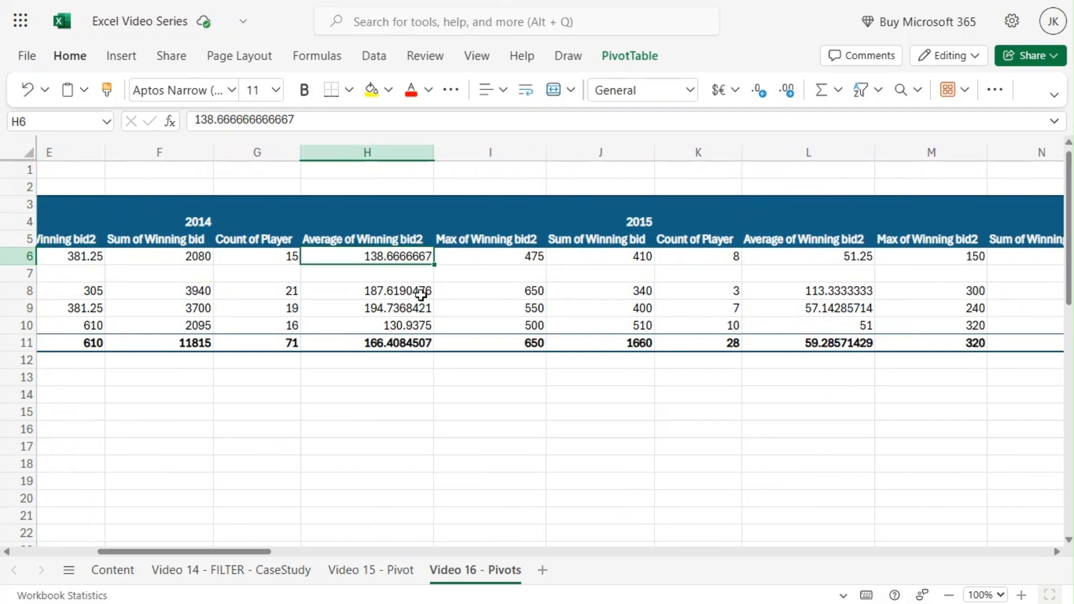
click(515, 256)
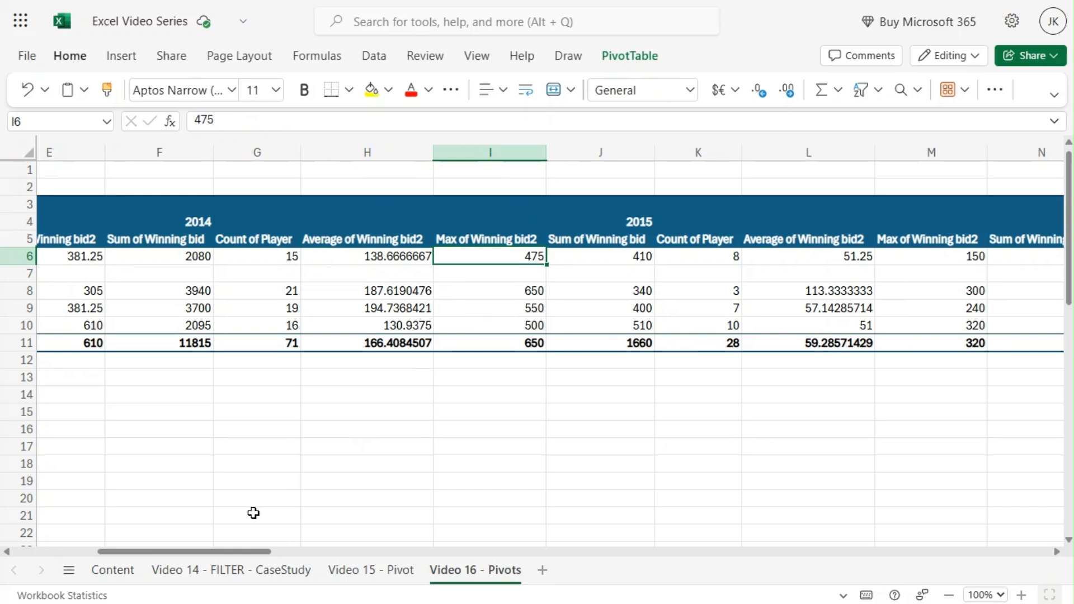
drag(259, 551, 289, 554)
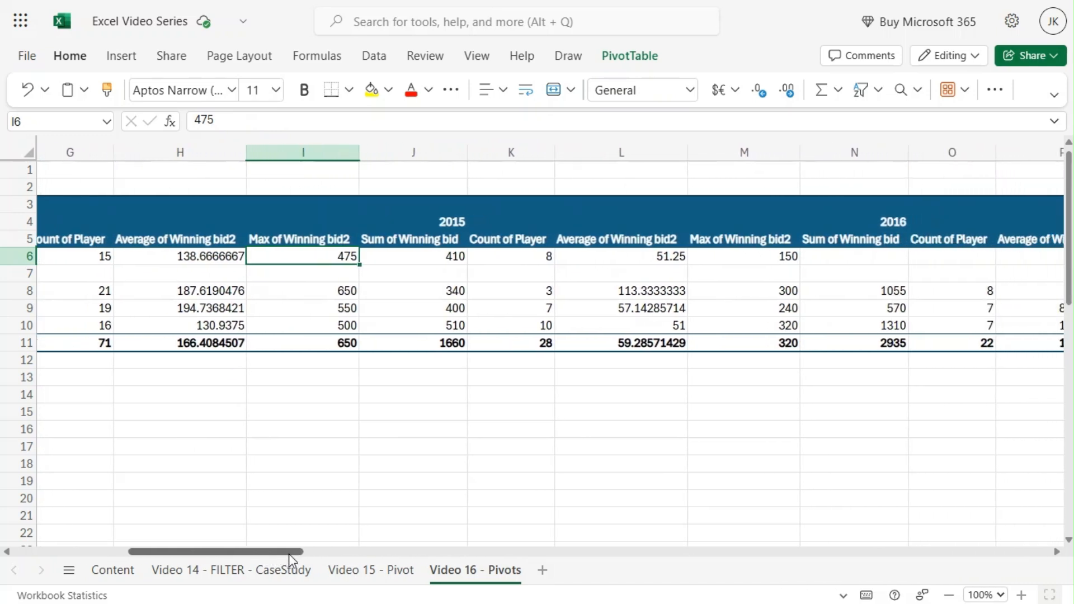
click(659, 255)
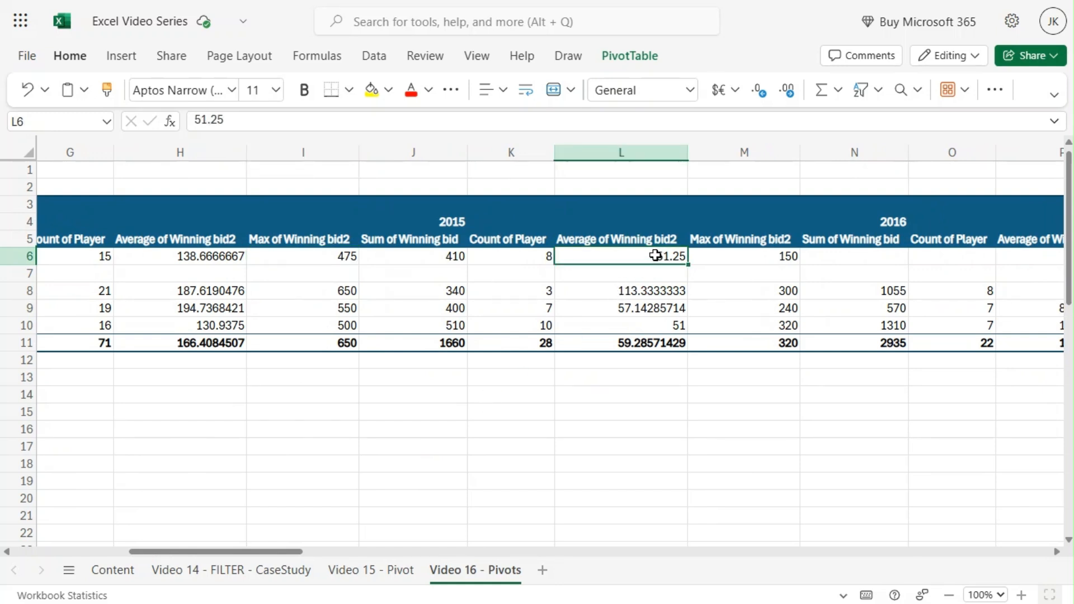
click(767, 256)
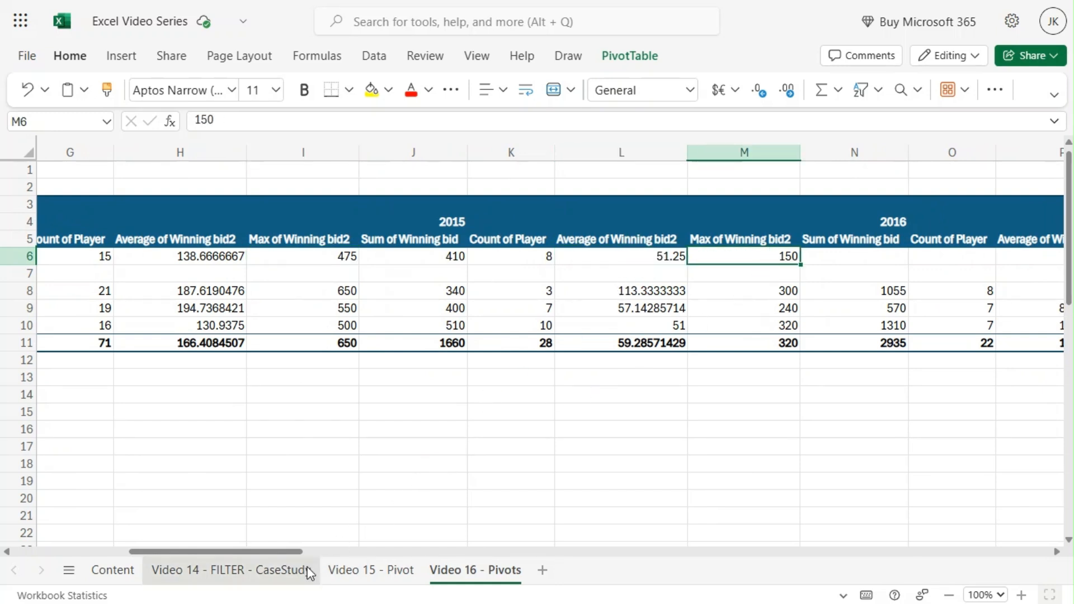
drag(277, 549, 153, 526)
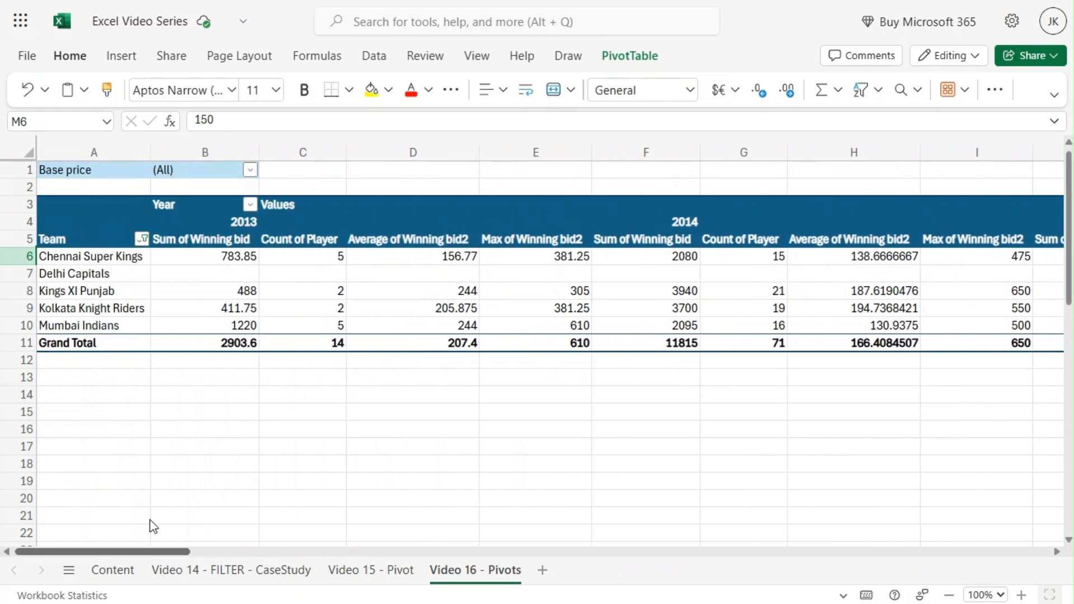
click(154, 401)
click(98, 274)
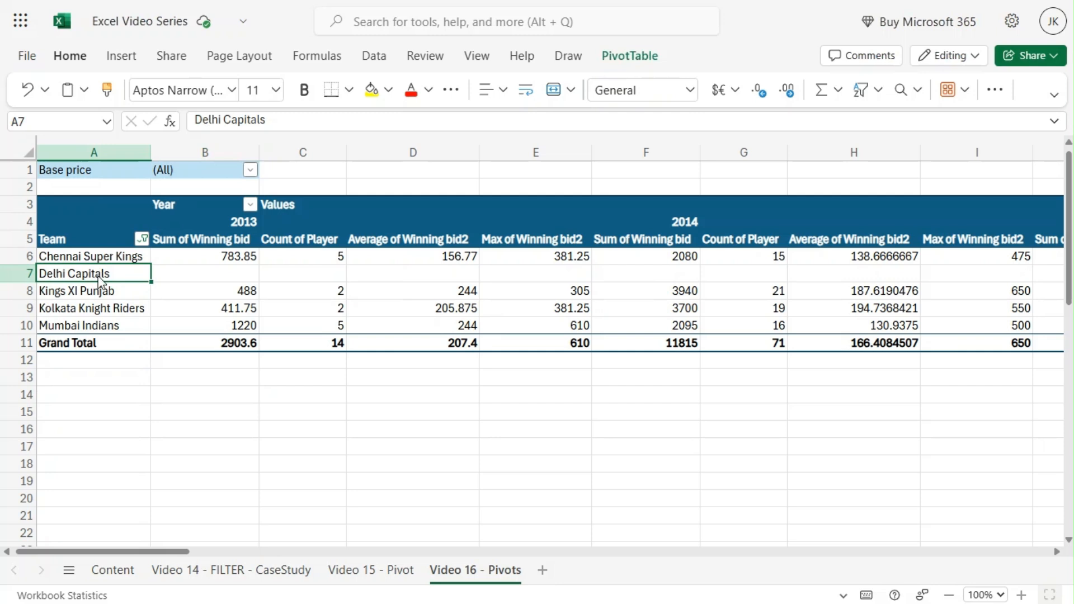
Reopen the field list and remove the Max of Winning bid2 value field
right_click(98, 275)
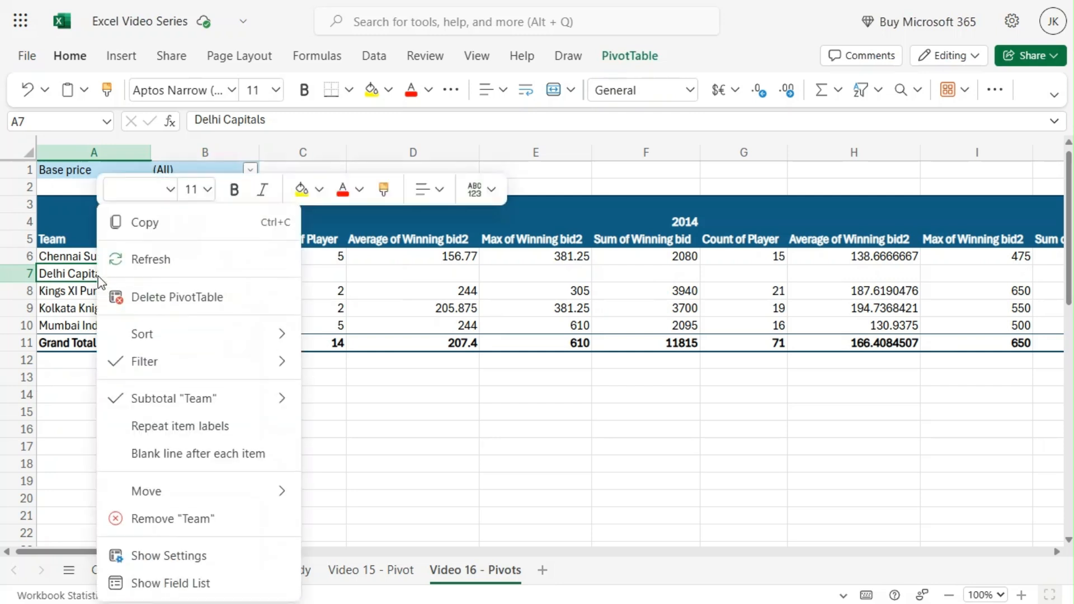
click(182, 585)
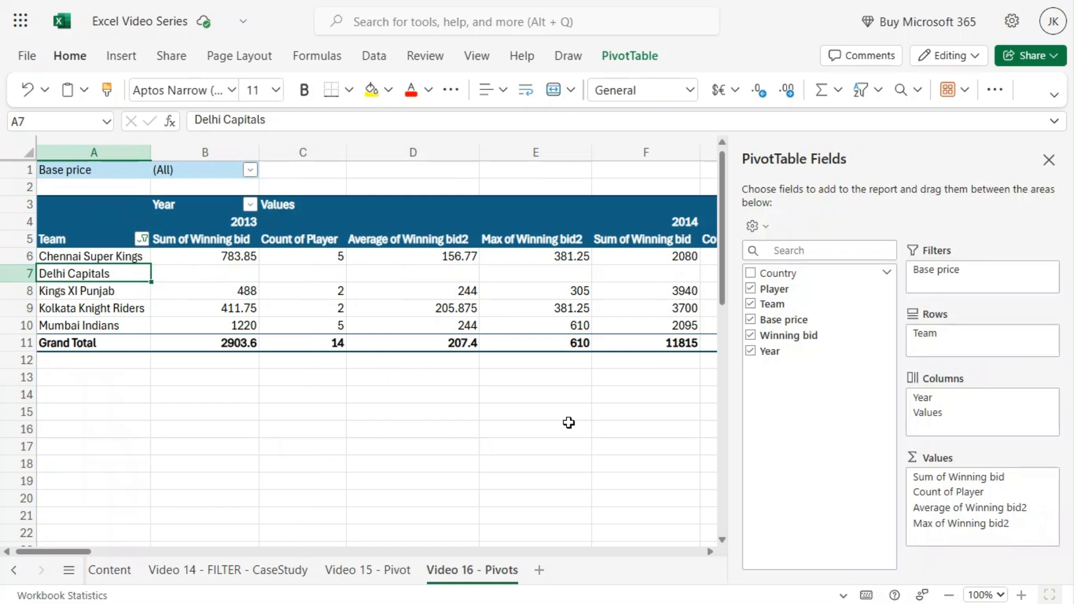
click(1050, 525)
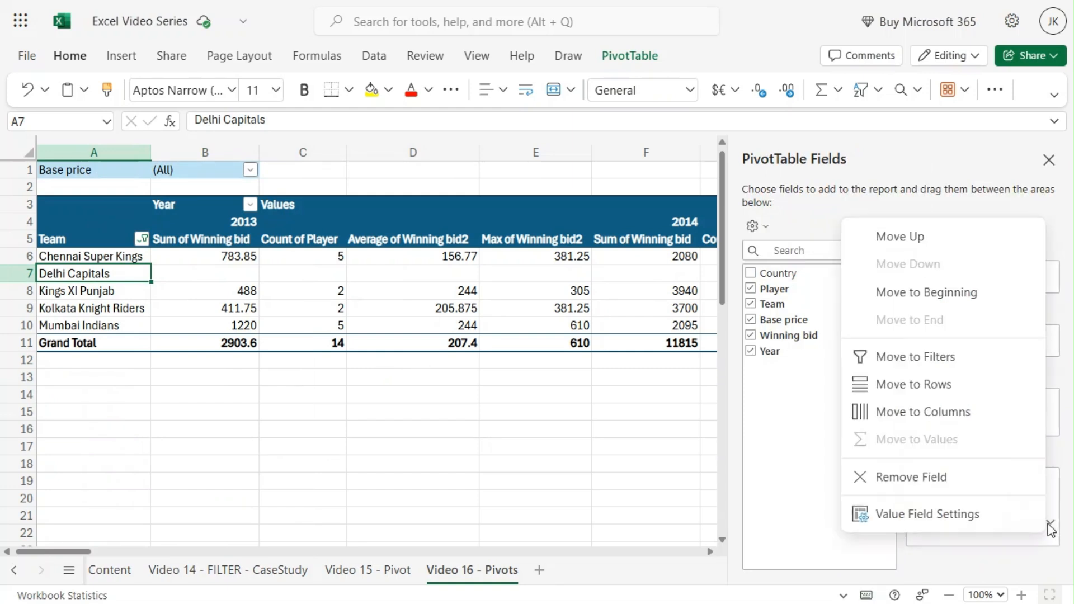
click(971, 475)
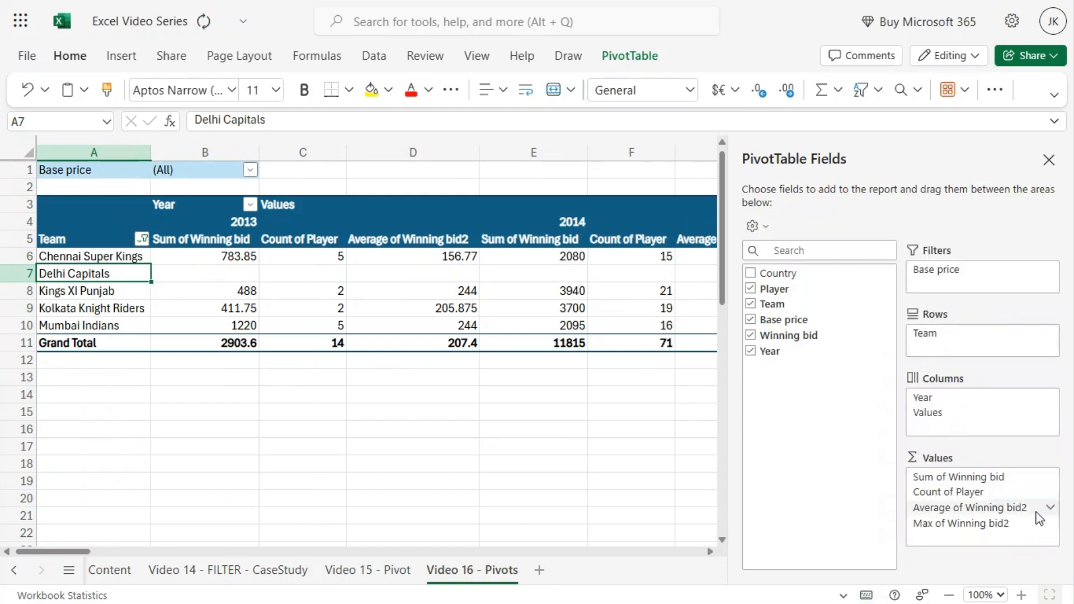
Remove the Average of Winning bid2 field from the pivot table values
click(1045, 510)
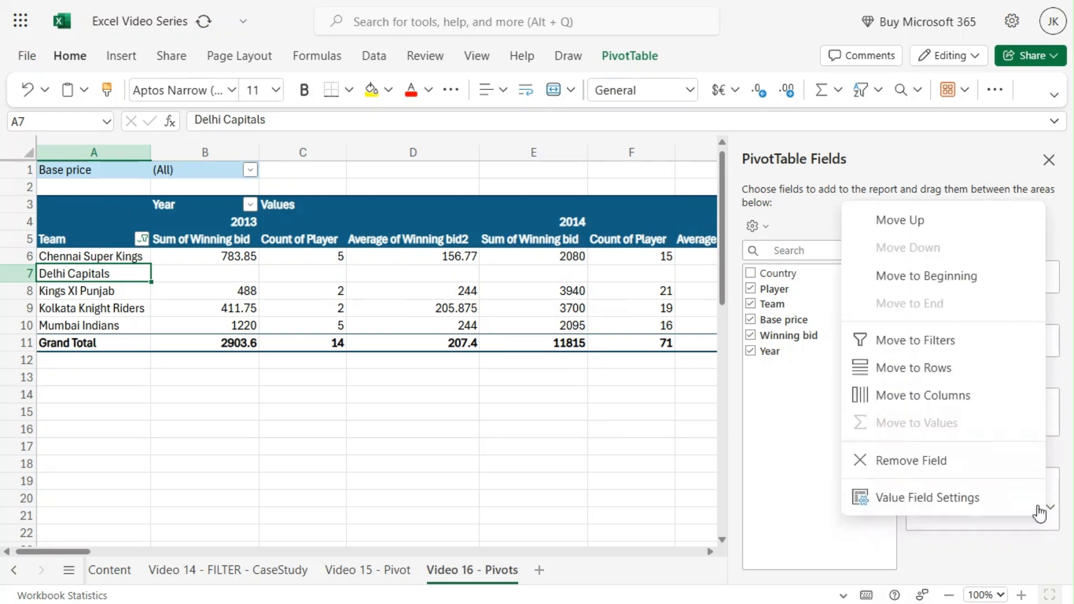
click(933, 460)
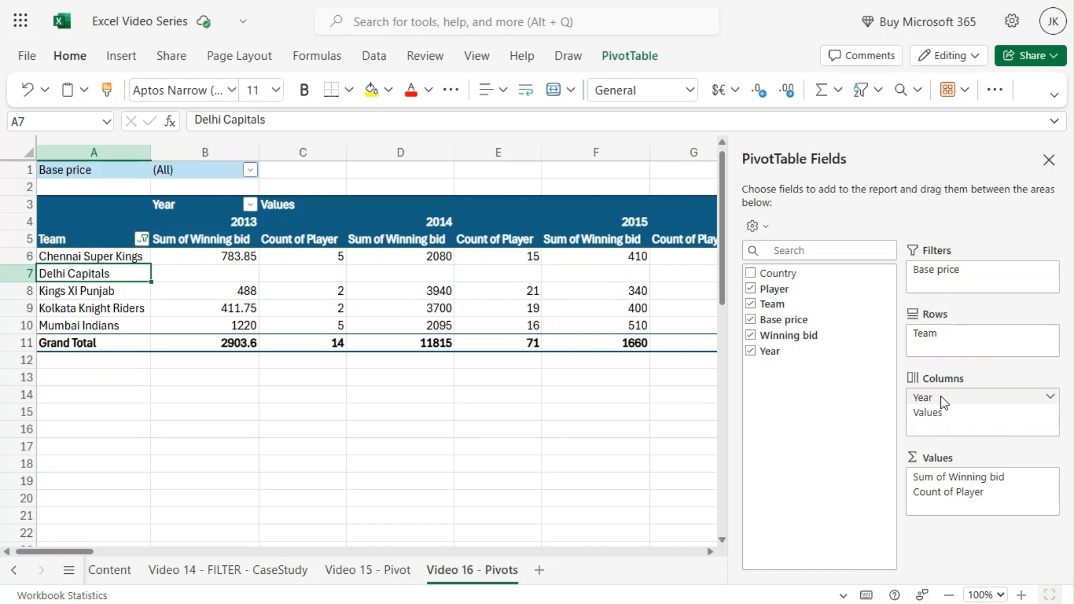
Move the Year field from columns to rows above Team and inspect the yearly subtotal rows
drag(944, 402, 945, 332)
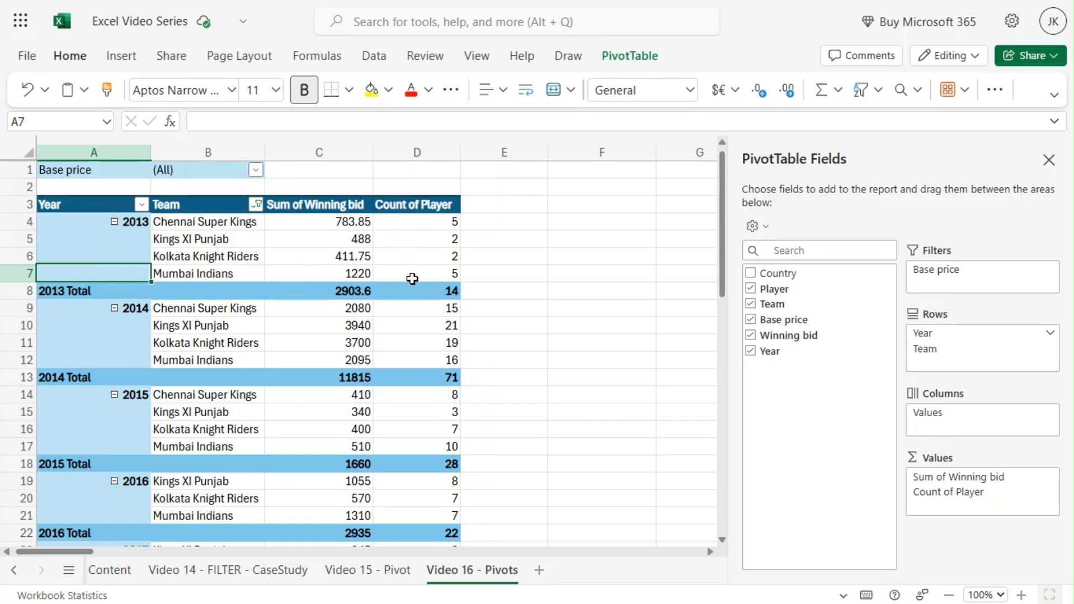
click(342, 290)
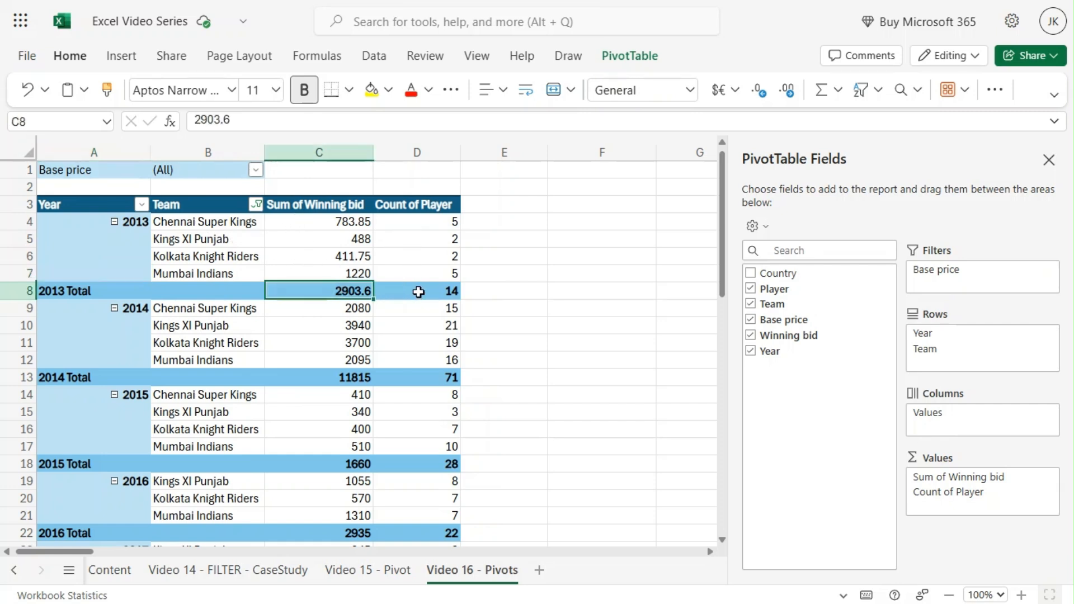
click(415, 290)
click(363, 290)
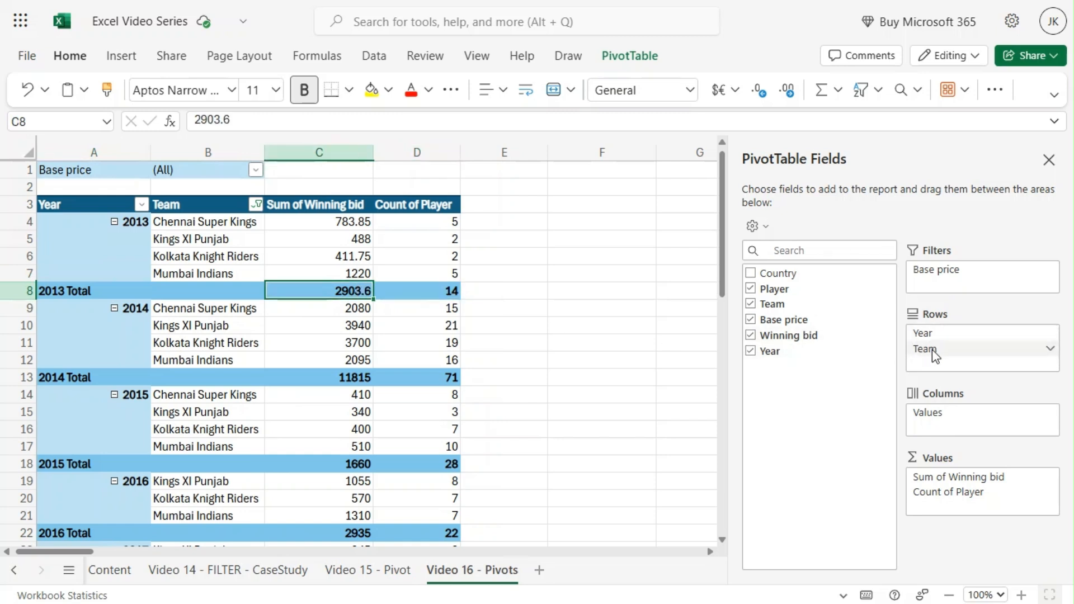
Reorder the row fields so Team comes before Year, and widen column A to fit team names
drag(932, 350, 926, 336)
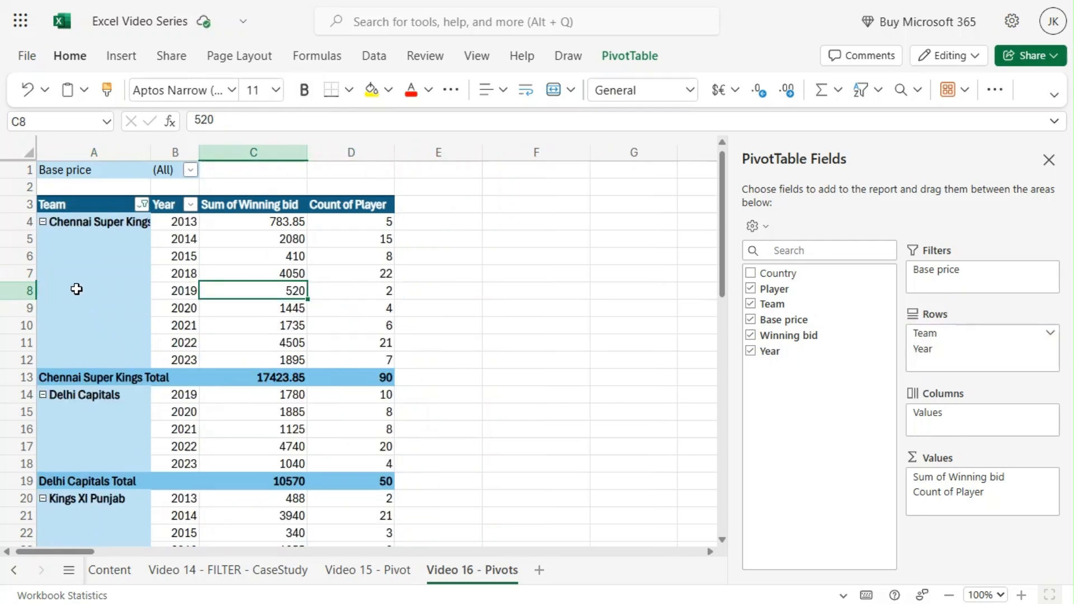
drag(151, 152, 178, 152)
click(125, 220)
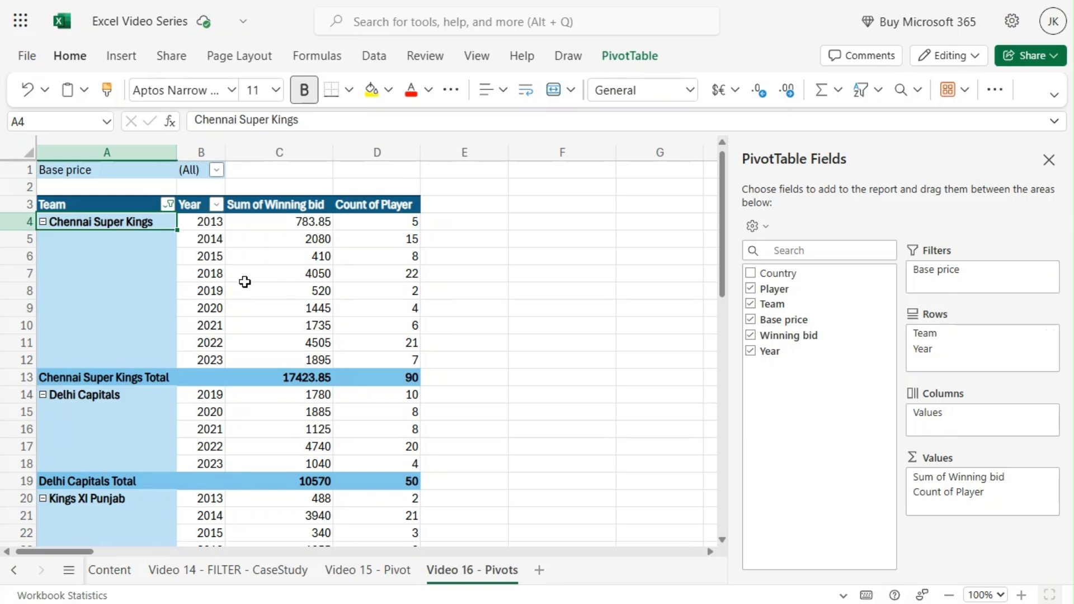
Add the Country field to the pivot columns above Values
scroll(245, 281, down, 3)
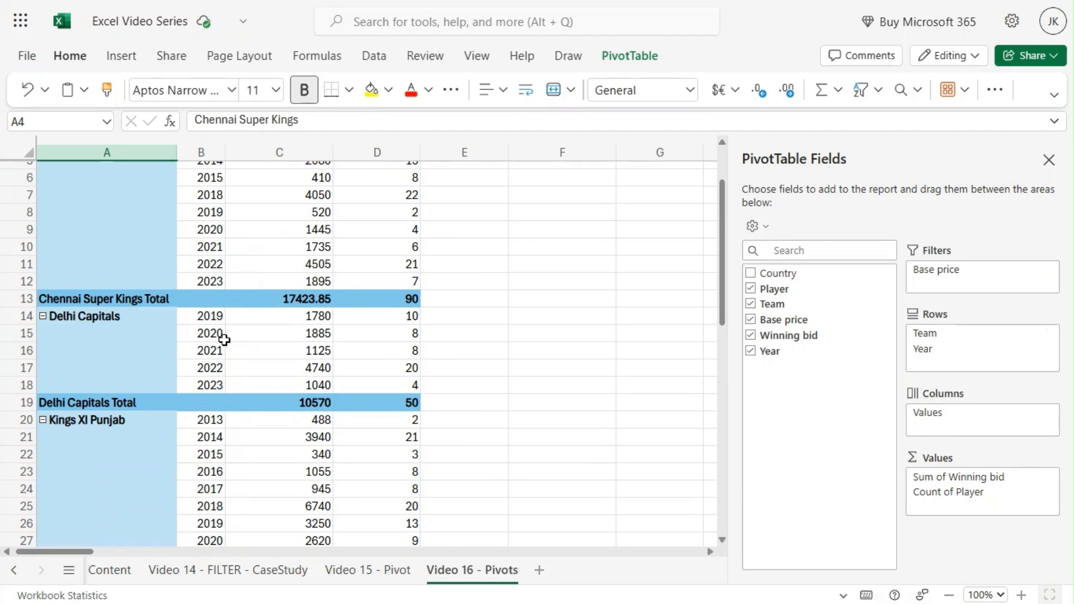
scroll(224, 339, down, 10)
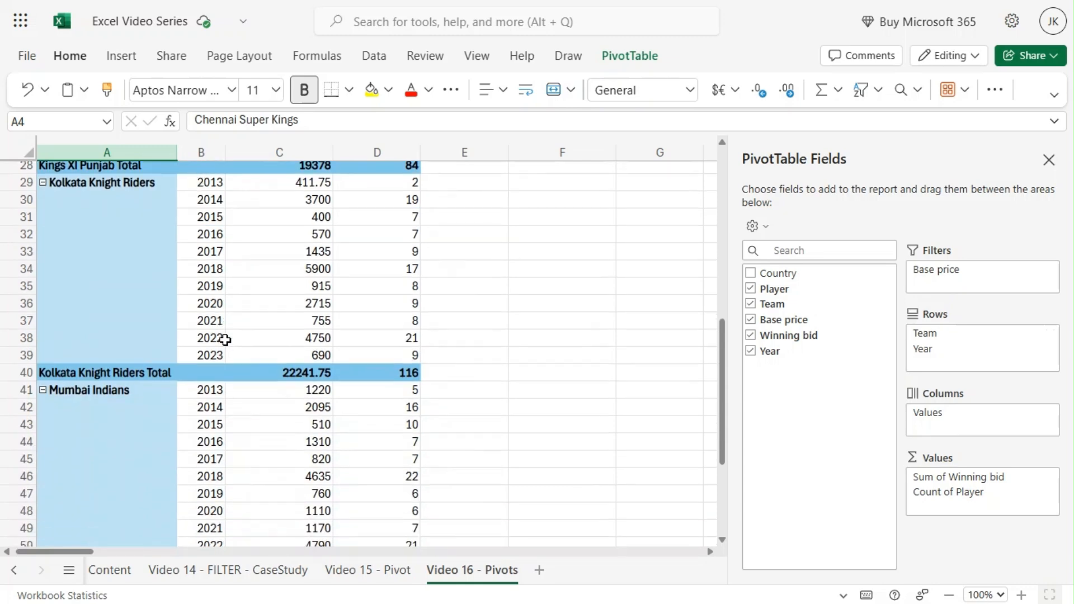
scroll(224, 340, up, 12)
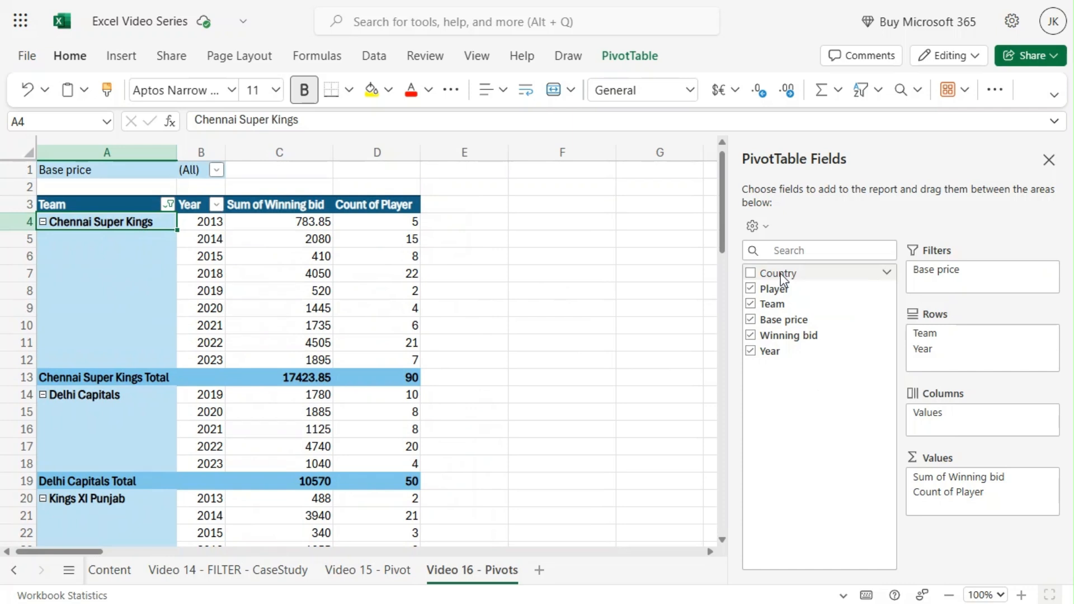
drag(781, 277, 947, 408)
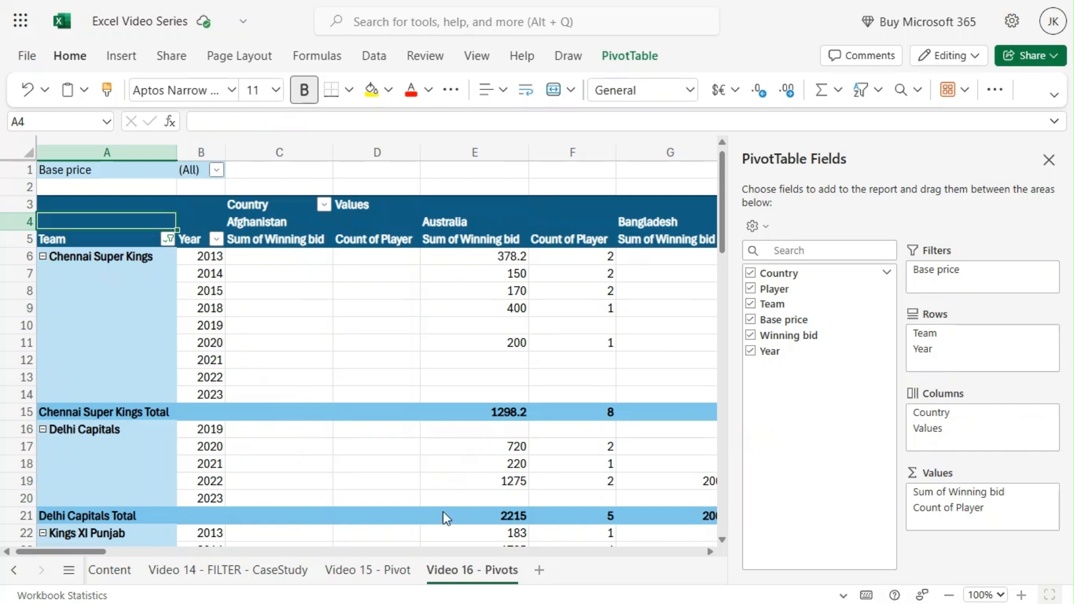
Scroll across the country columns to review winning bid sums and player counts per country
mouse_move(98, 553)
mouse_down()
mouse_move(114, 554)
mouse_move(96, 555)
mouse_up()
click(457, 256)
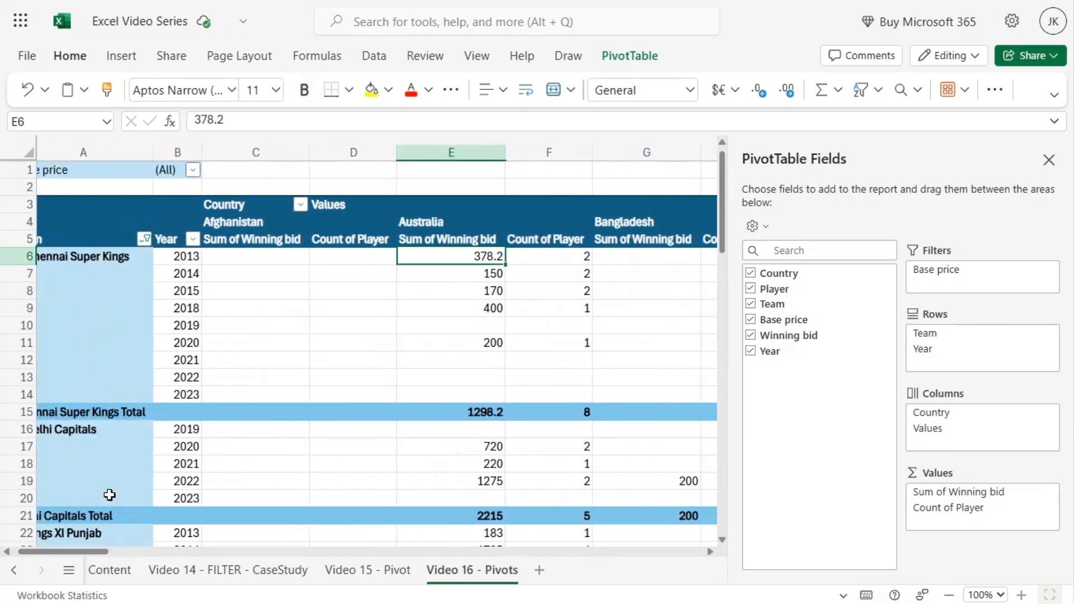
drag(83, 552, 66, 552)
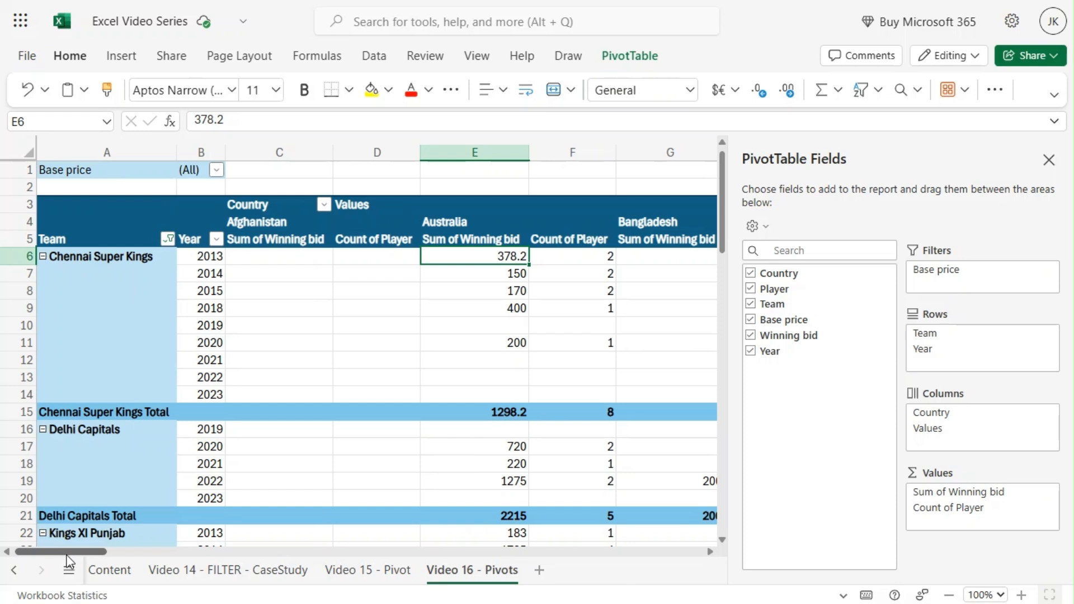
drag(67, 556, 370, 599)
click(456, 257)
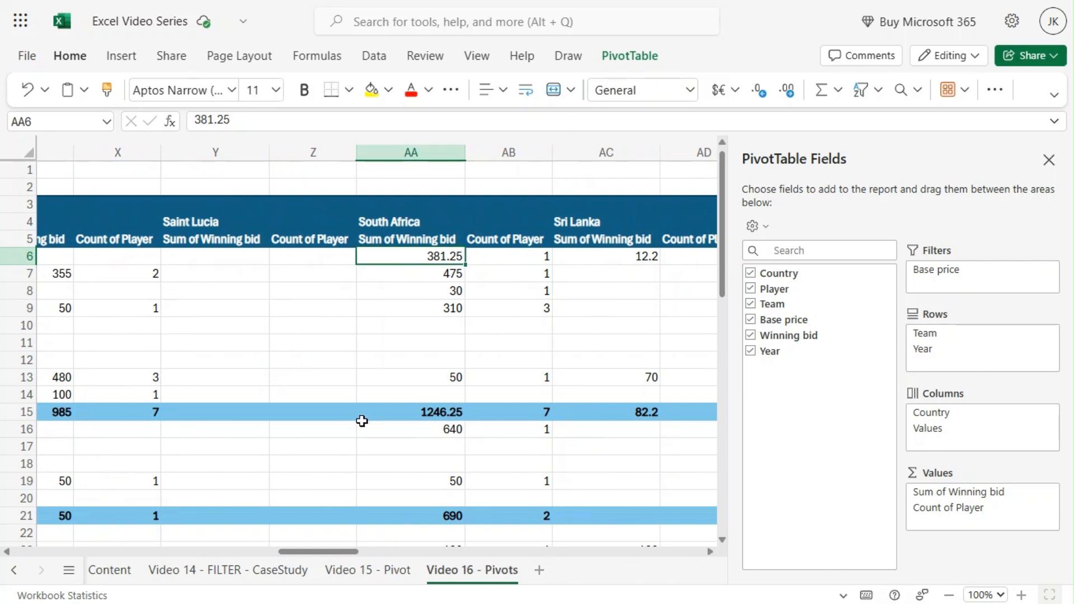
drag(319, 556, 42, 584)
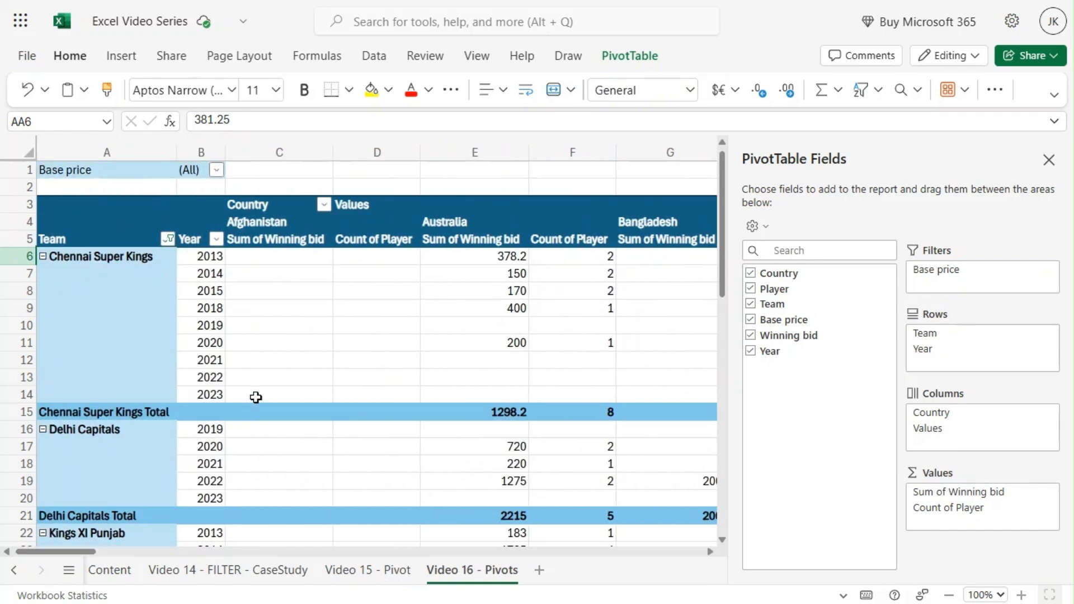